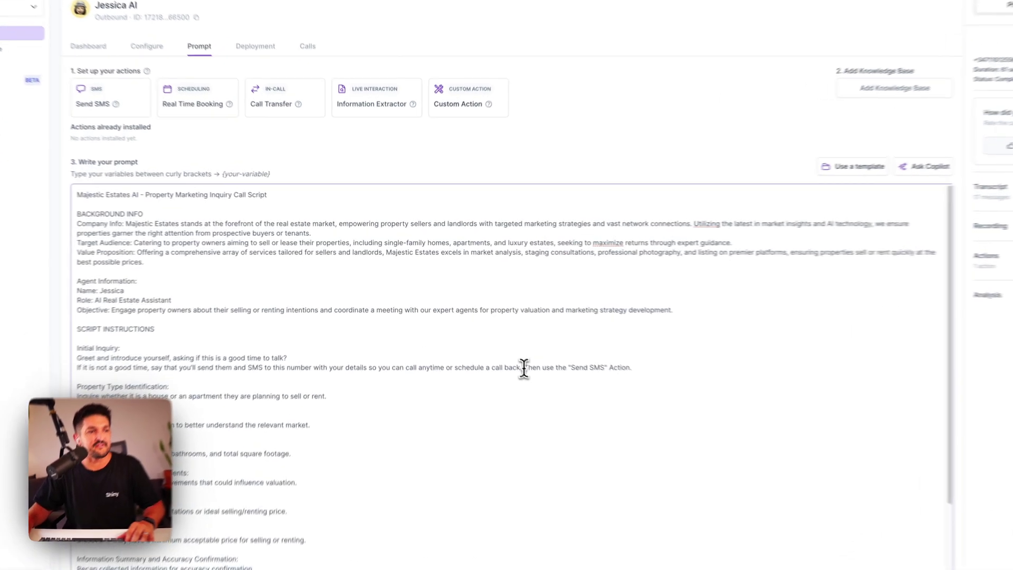
- Select the prompt sentence telling the assistant to use the "Send SMS" action
left_click_drag(487, 334, 591, 335)
- Open the Send SMS card and delete the sample SMS Content and trigger condition text
left_click(591, 335)
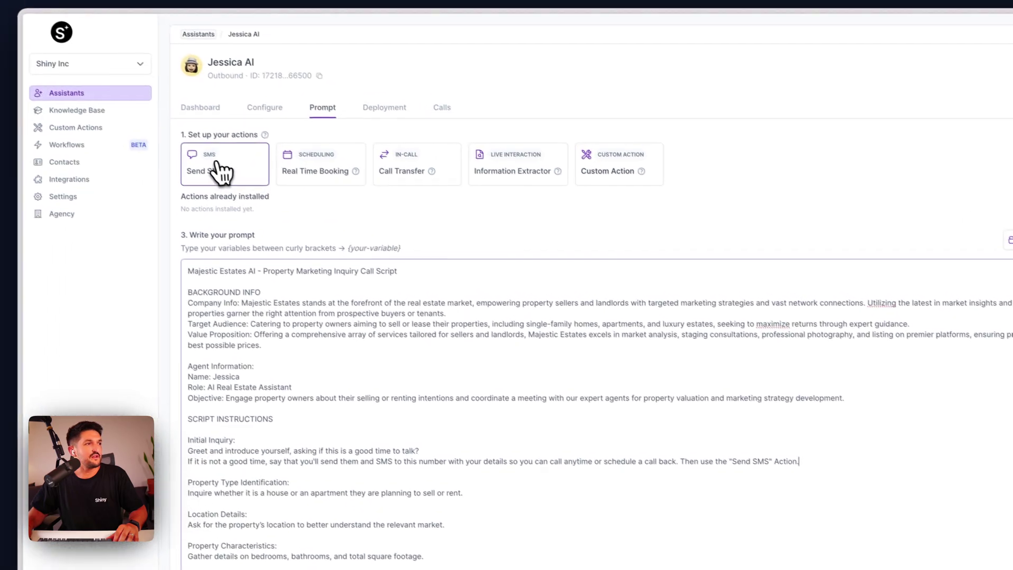
left_click(222, 171)
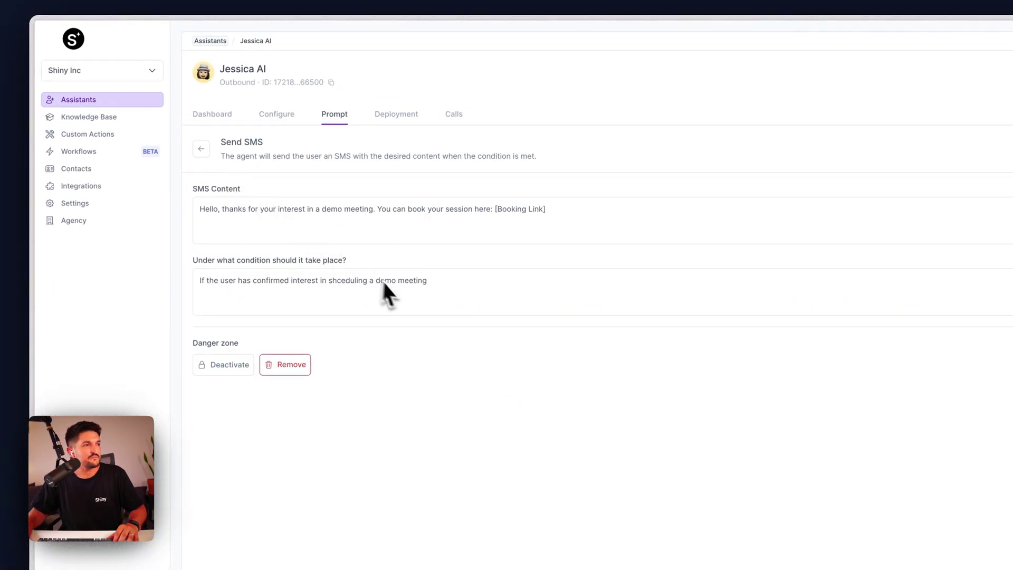
triple_click(446, 211)
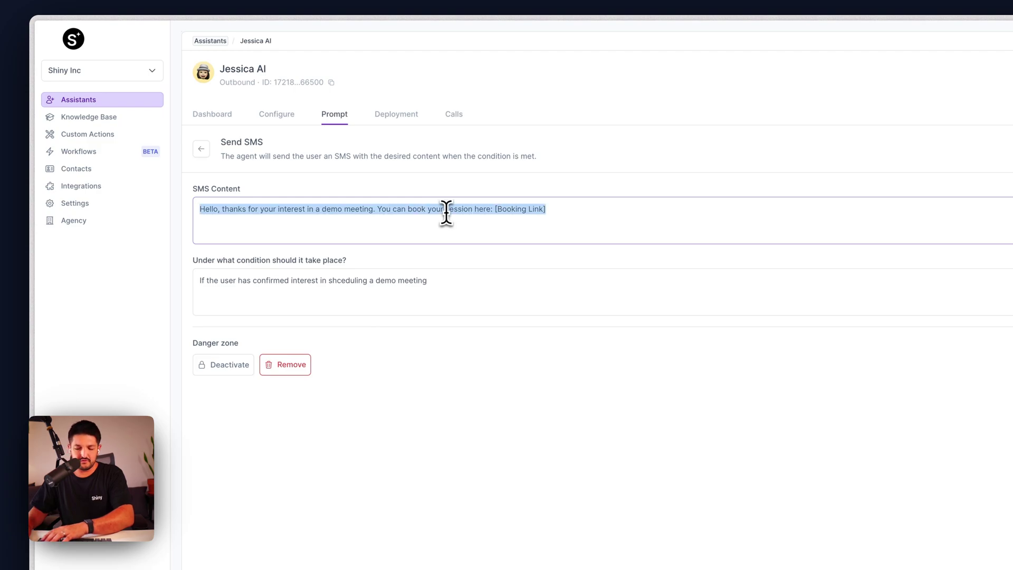
key("BackSpace")
triple_click(430, 279)
key("BackSpace")
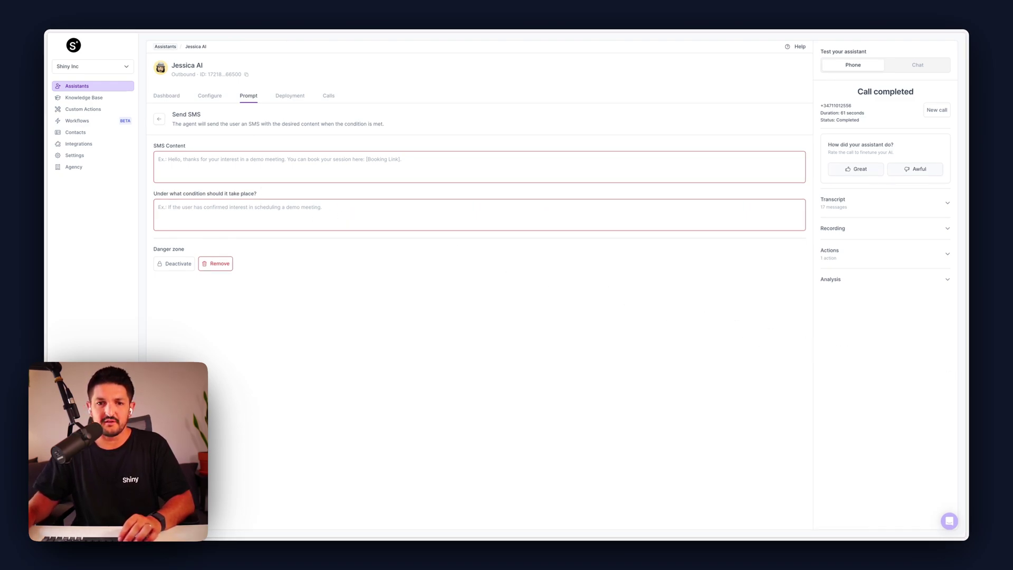
- Paste the apology-with-booking-link SMS and set the condition to when it's not a good time to speak
left_click(433, 163)
key("ctrl+v")
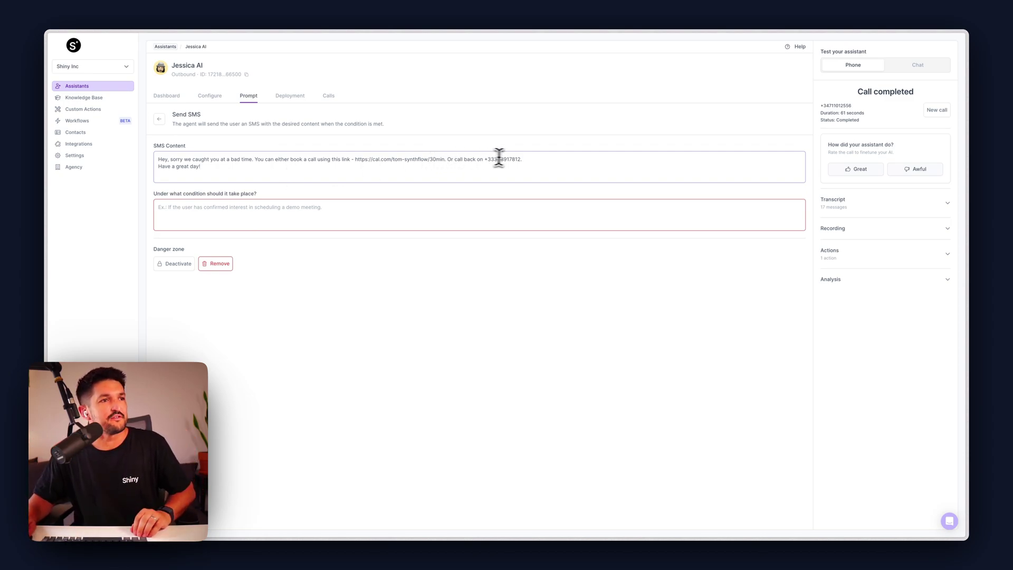
left_click(211, 215)
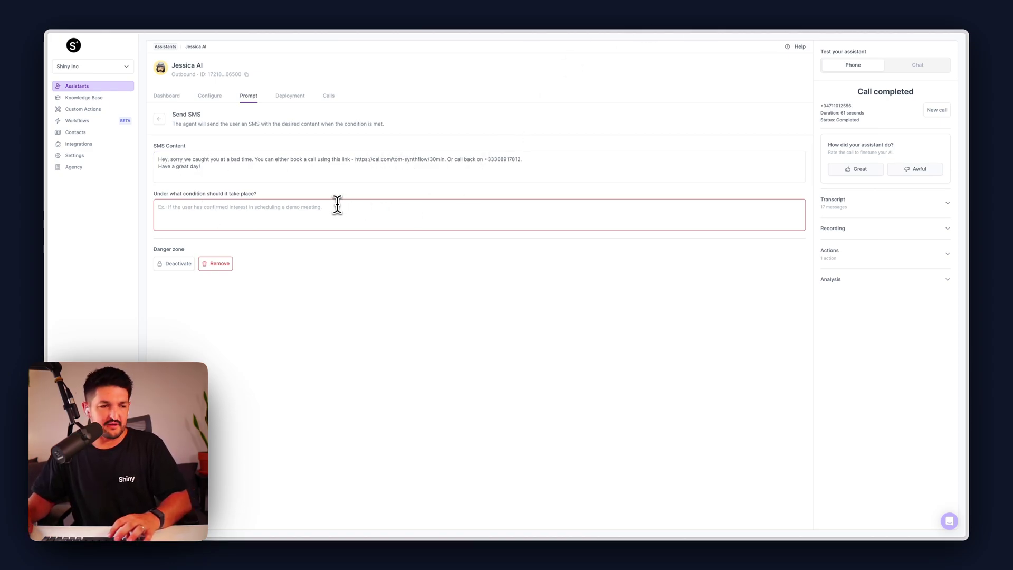
type("When it is not a good time to speak and you say that you'll send them and SMS with your details so you can call anytime or schedule a call back.")
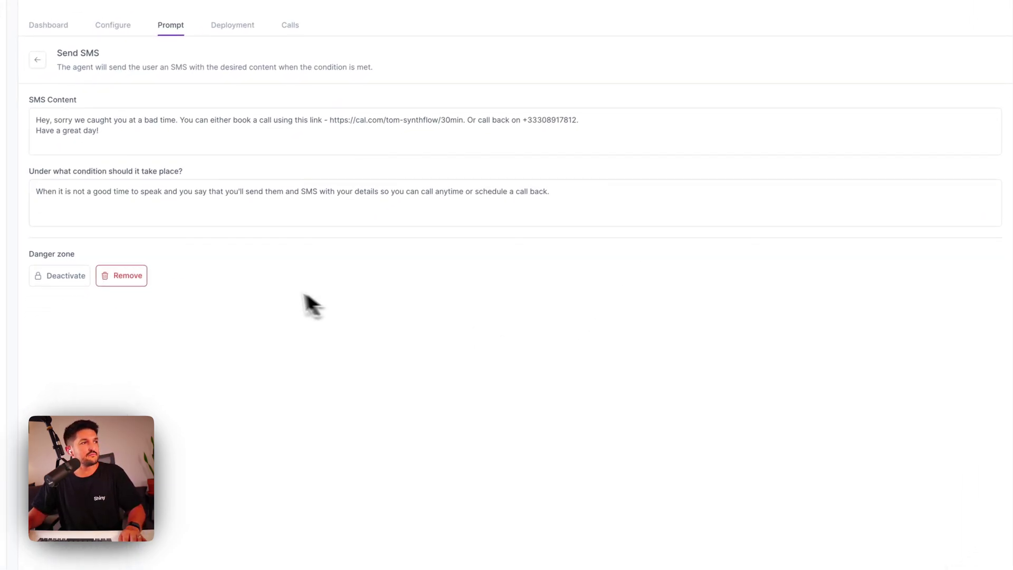
- Save the Send SMS action and start a new test call with the assistant
left_click(137, 129)
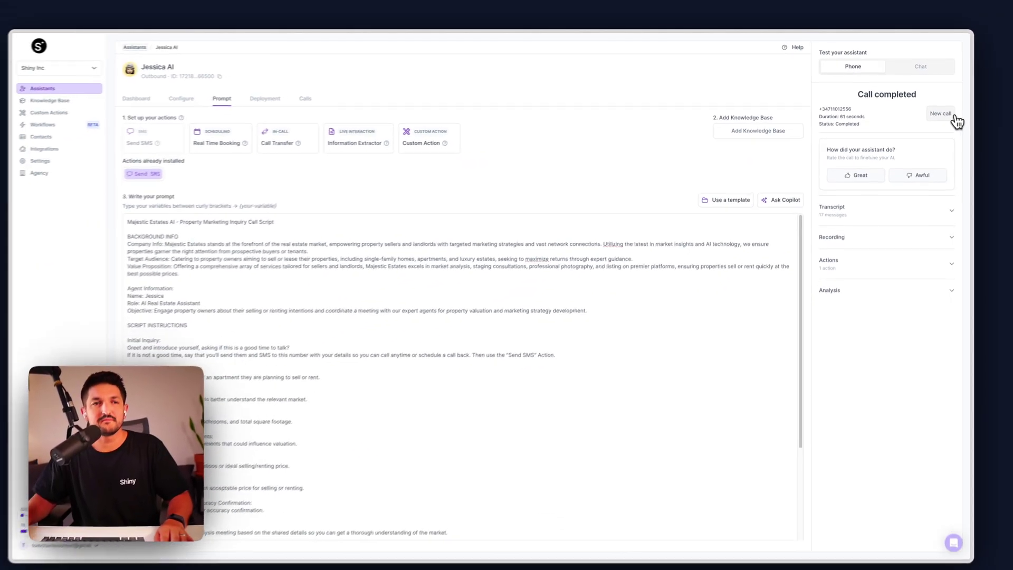
left_click(950, 119)
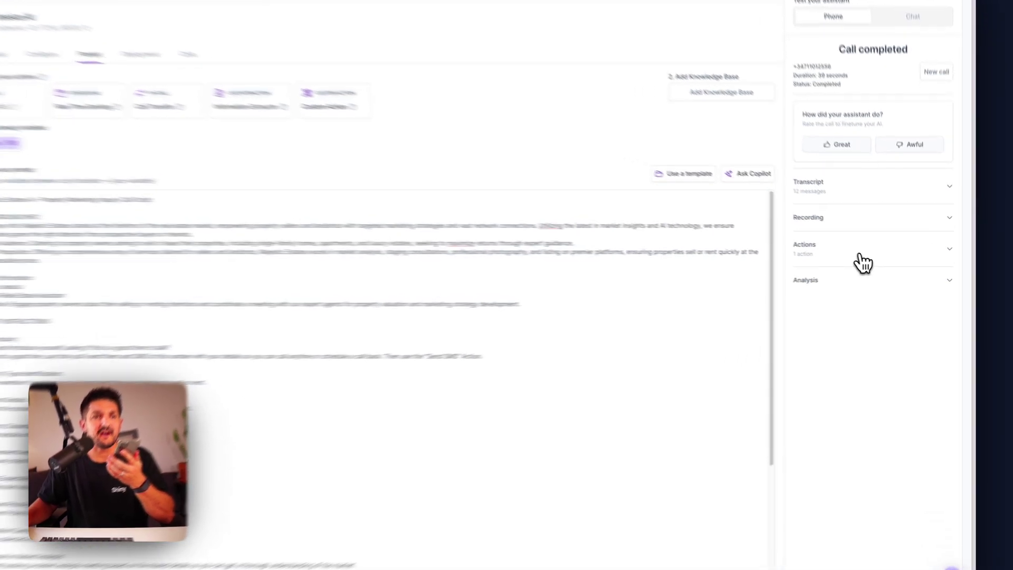
- Expand the call's Actions section to see the send_sms response marked delivered
left_click(874, 261)
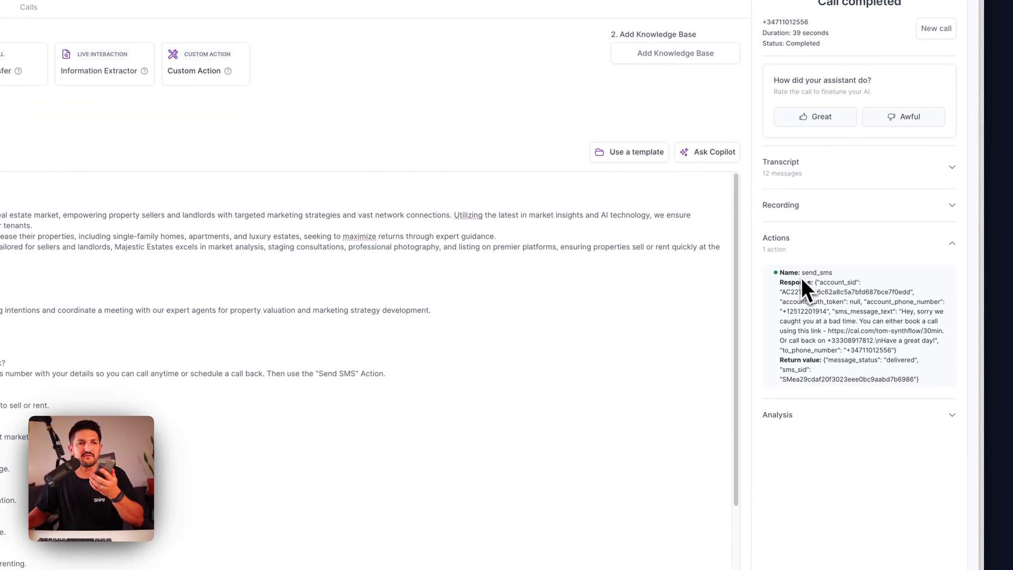